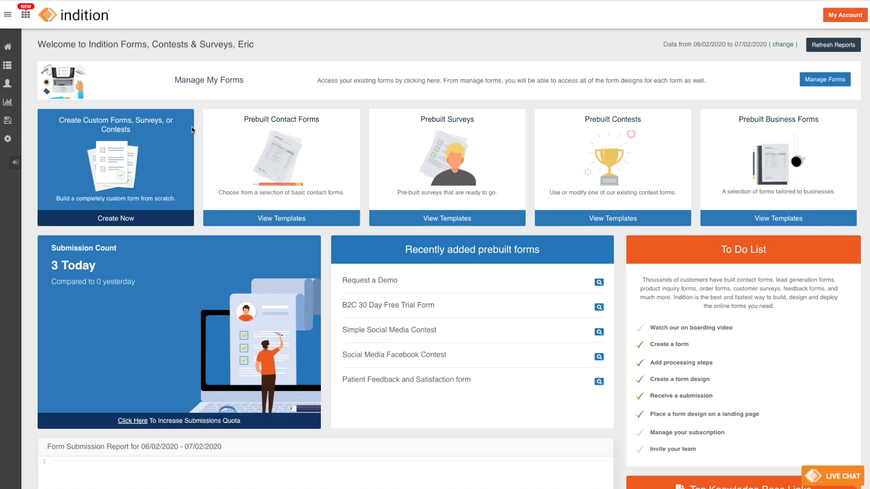
Step: Open Forms Management to list all 110 existing forms
click(198, 83)
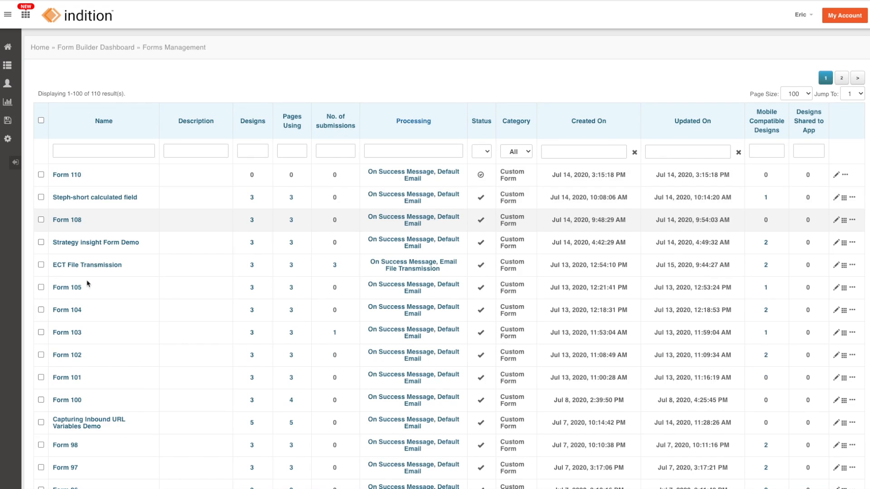
Step: Open the ECT File Transmission form and view its after-submission actions
click(87, 268)
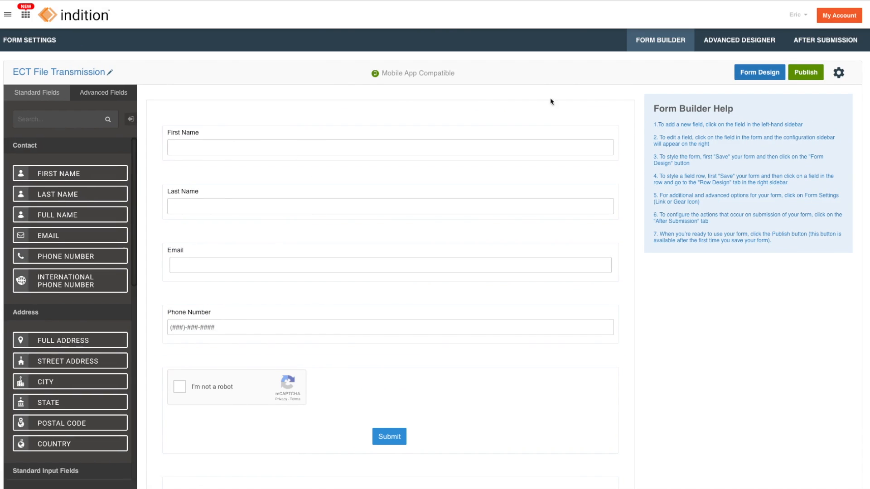
click(836, 45)
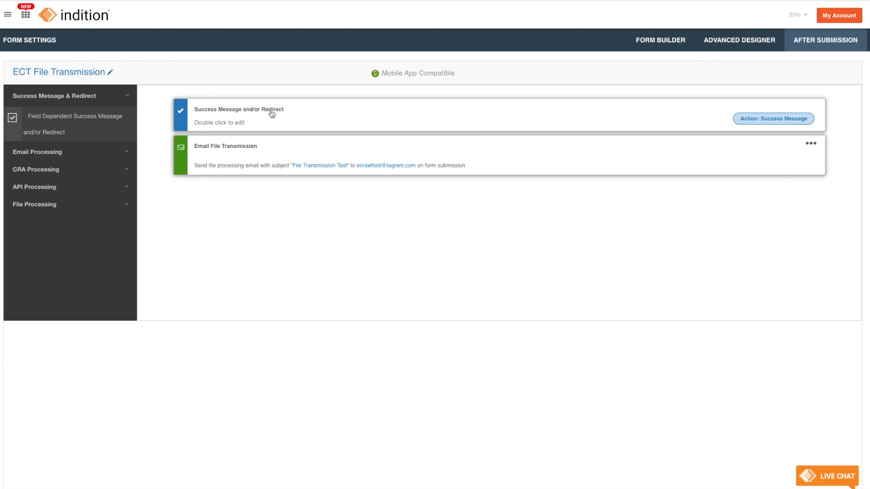
Step: Edit the Success Message and/or Redirect action: Redirect to URL on, success message off
double_click(294, 114)
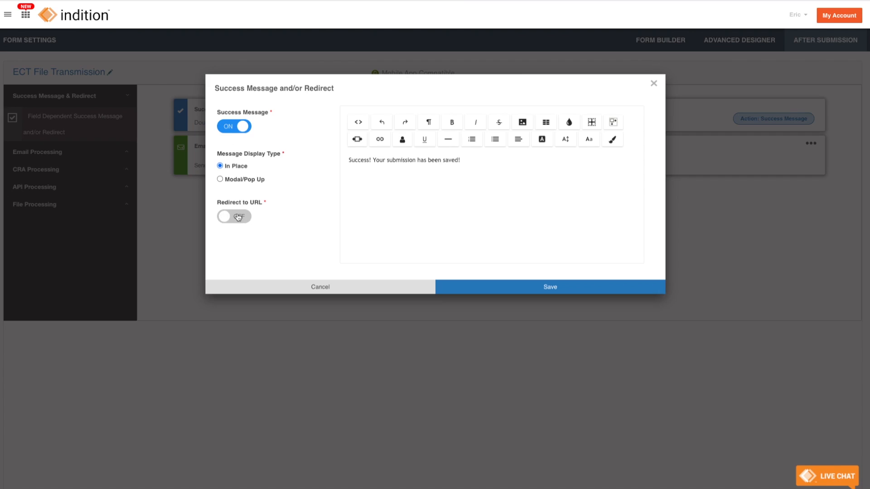
click(238, 217)
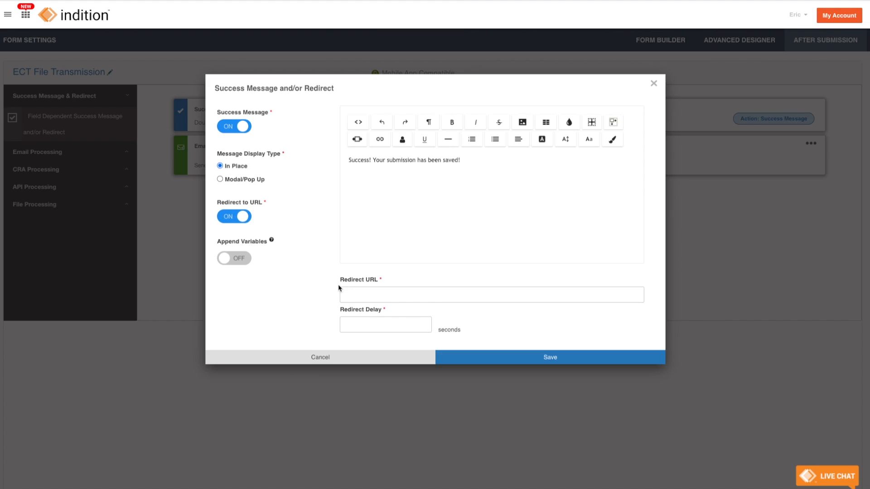
click(236, 127)
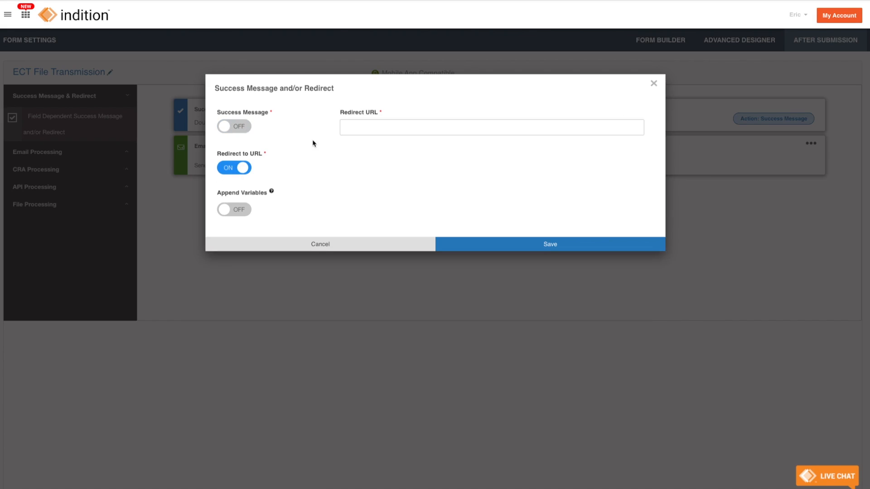
Step: Enter indition.com/home as the redirect URL and check the site in Chrome
click(426, 130)
text(indition.com)
text(/home)
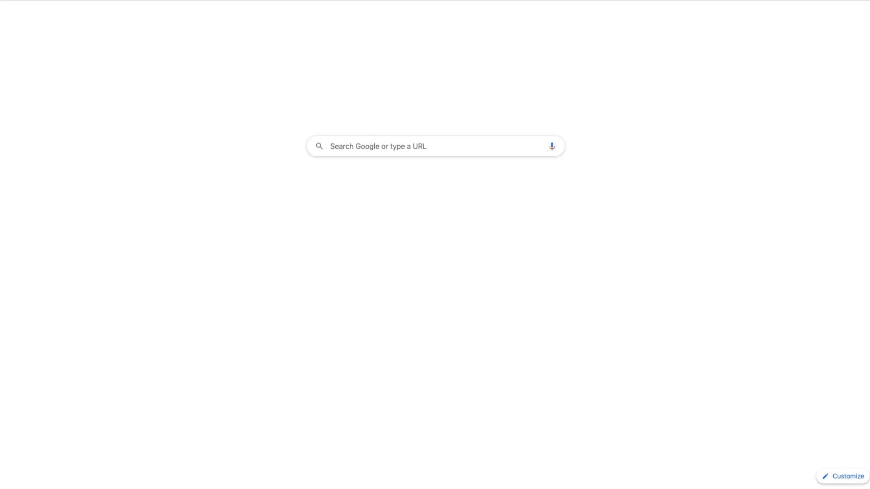
text(indition)
key(Return)
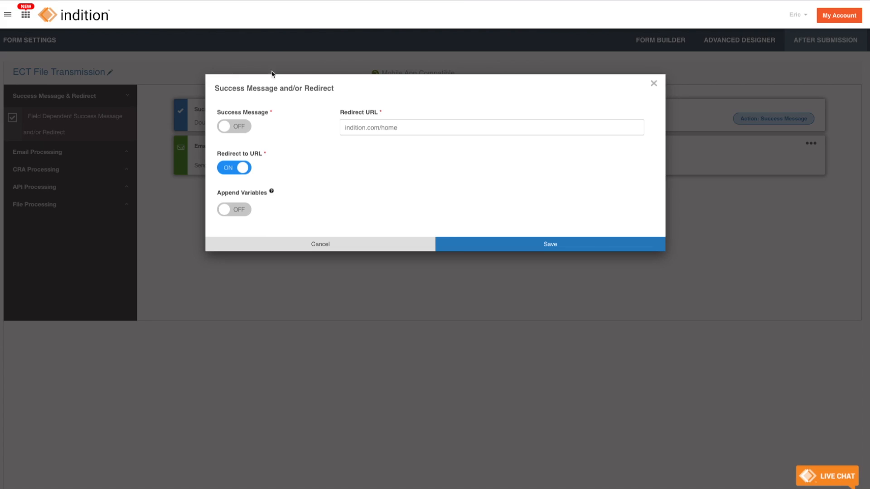
Step: Turn on Append Variables and map variable firstname to the First Name field
click(243, 211)
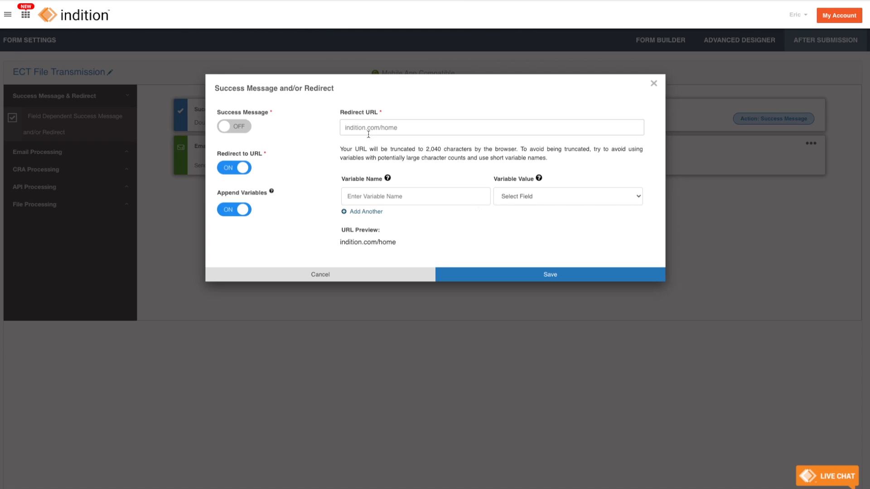
click(372, 202)
text(firstname)
click(520, 200)
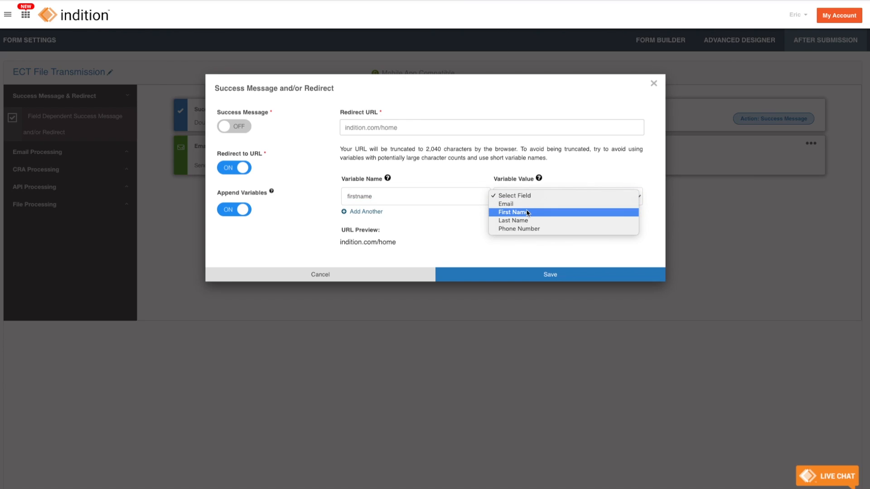
click(528, 213)
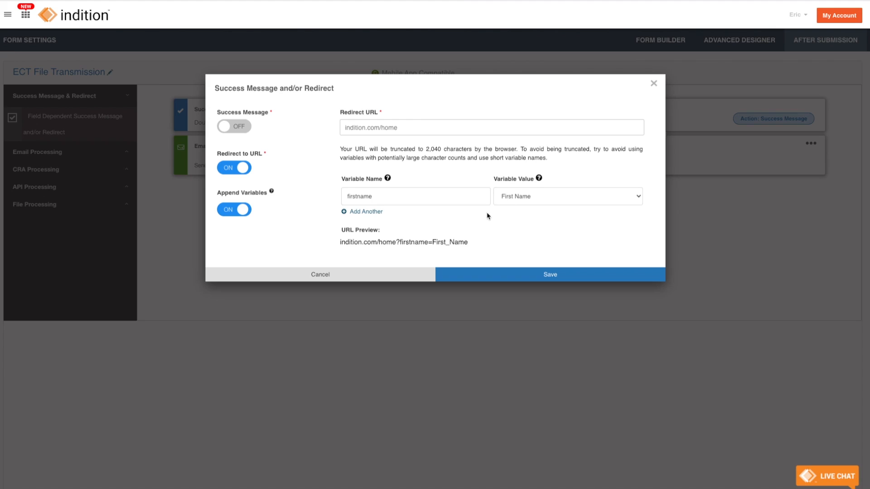
Step: Review the preview indition.com/home?firstname=First_Name and add a second variable row
click(340, 243)
drag(340, 244, 471, 242)
click(471, 242)
drag(397, 242, 428, 243)
click(428, 244)
drag(433, 242, 469, 243)
click(471, 245)
click(354, 213)
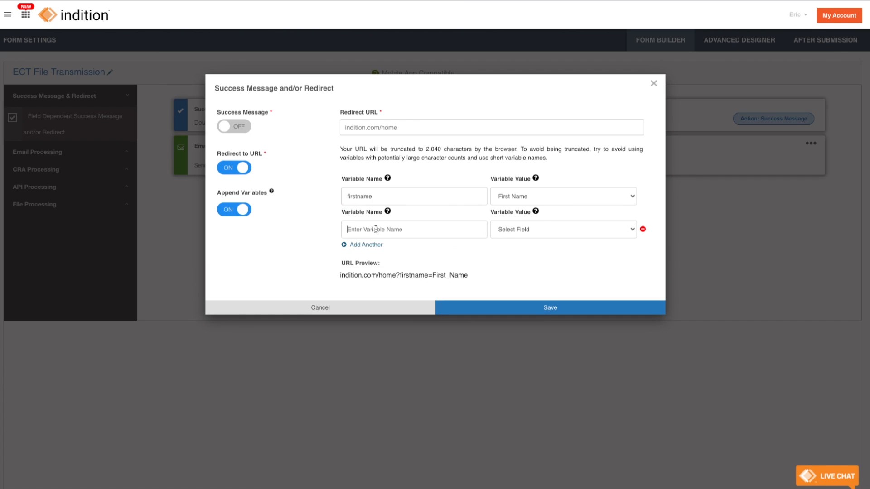
Step: Map a second variable ln to Last Name, remove an extra empty row, and save
text(ln)
click(547, 237)
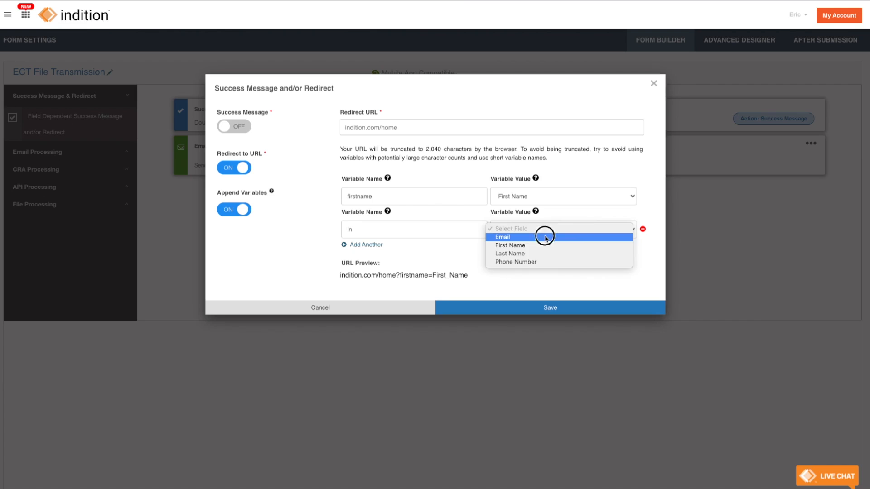
click(543, 255)
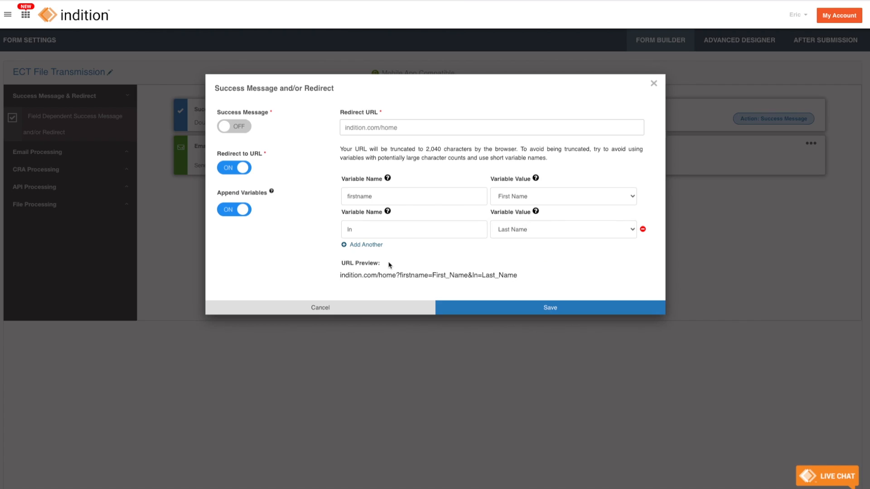
click(353, 249)
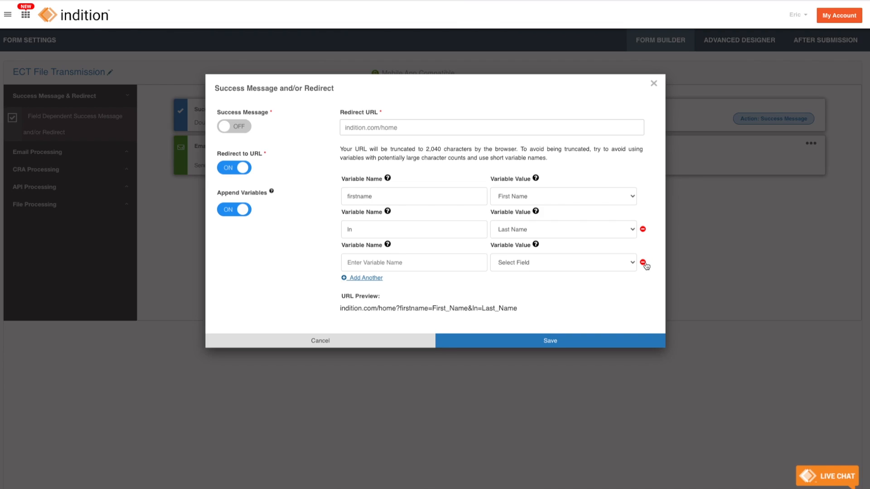
click(642, 263)
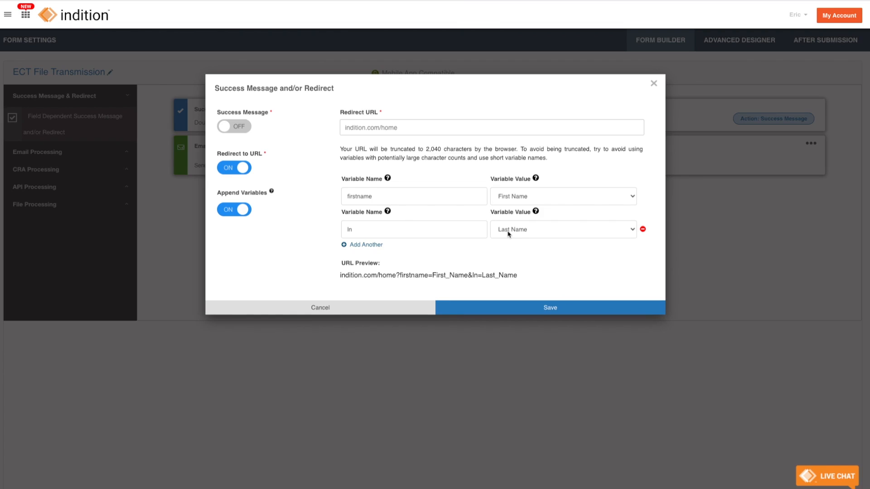
click(495, 308)
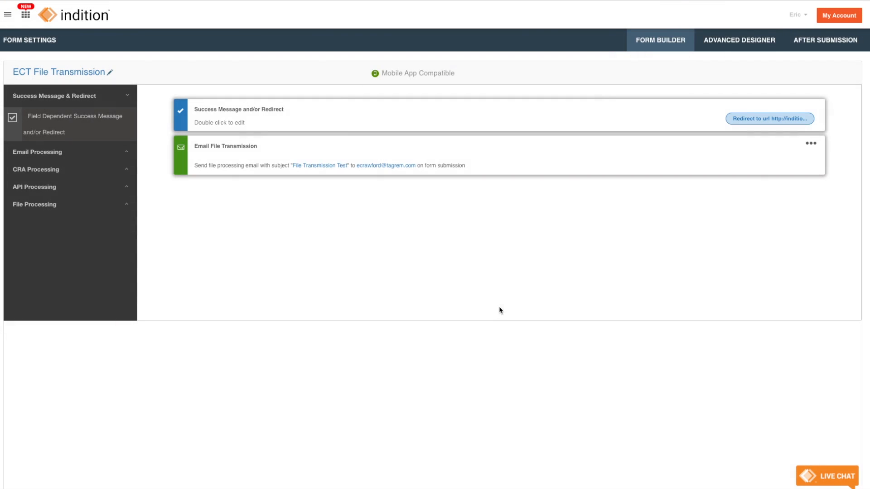
Step: Open the live Default Design form page from the Advanced Designer list
click(730, 40)
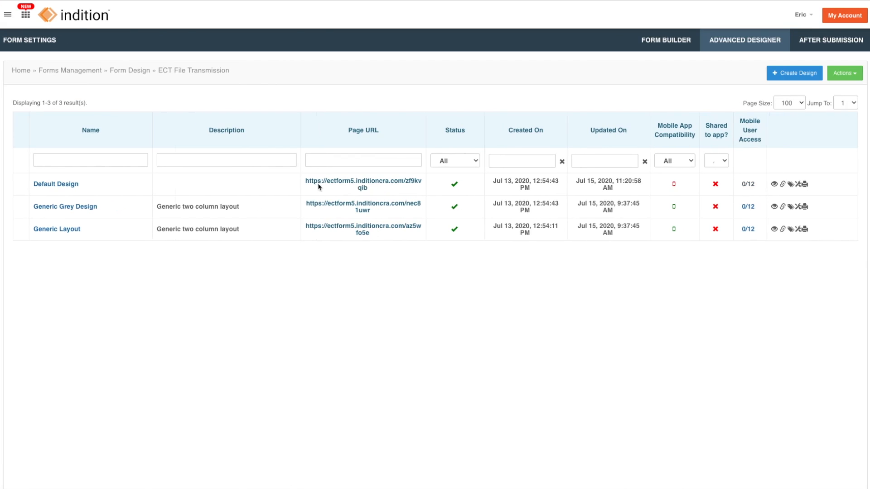
click(367, 185)
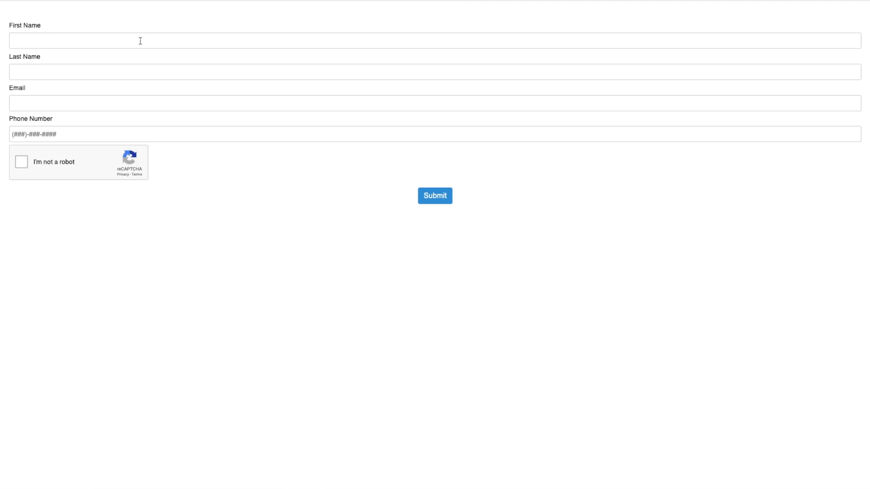
Step: Fill in a test first name, last name, email and phone number, and tick reCAPTCHA
click(143, 38)
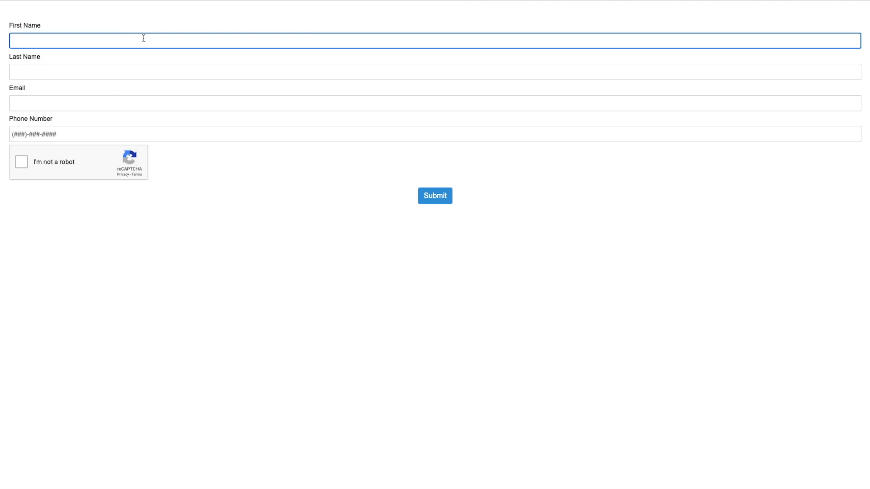
key(Tab)
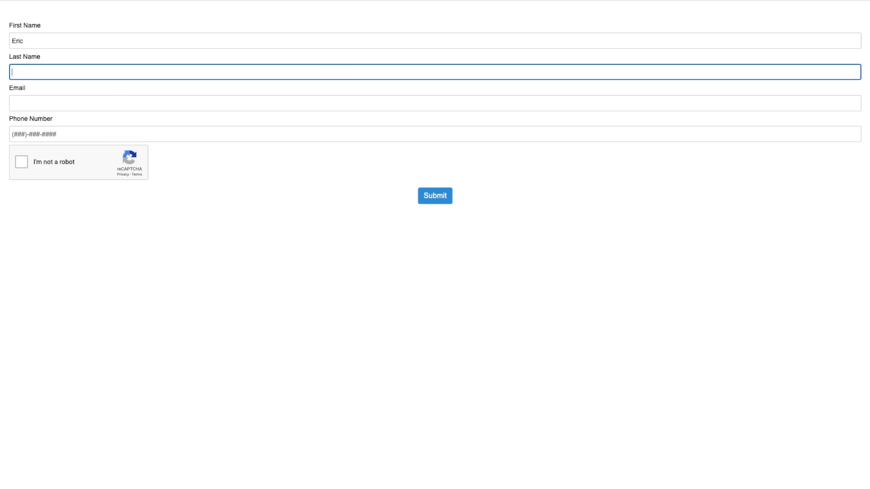
click(92, 105)
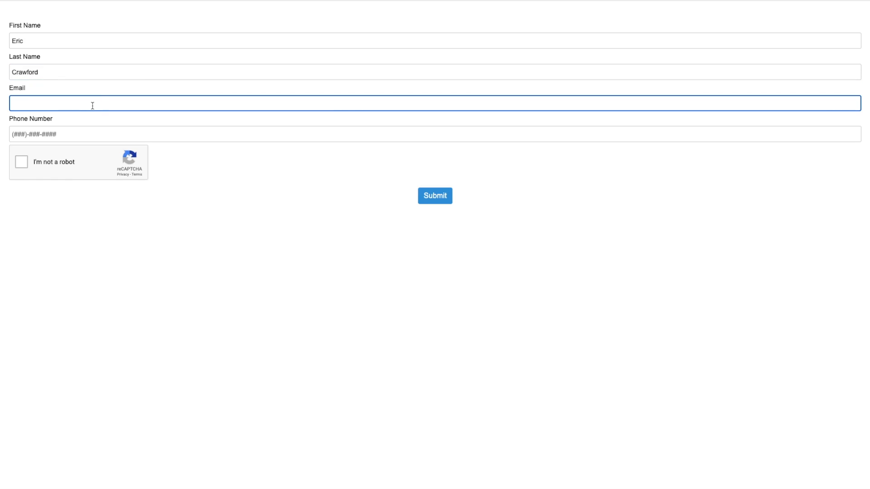
key(Tab)
text(5555555555)
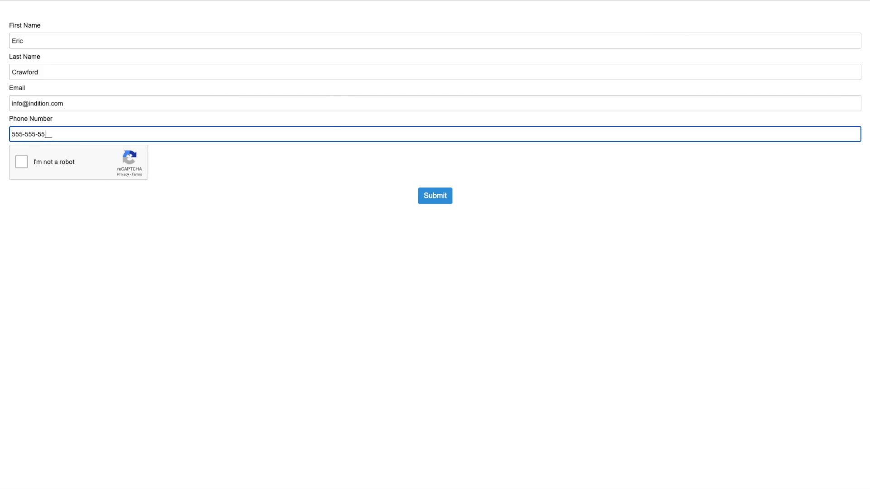
click(23, 165)
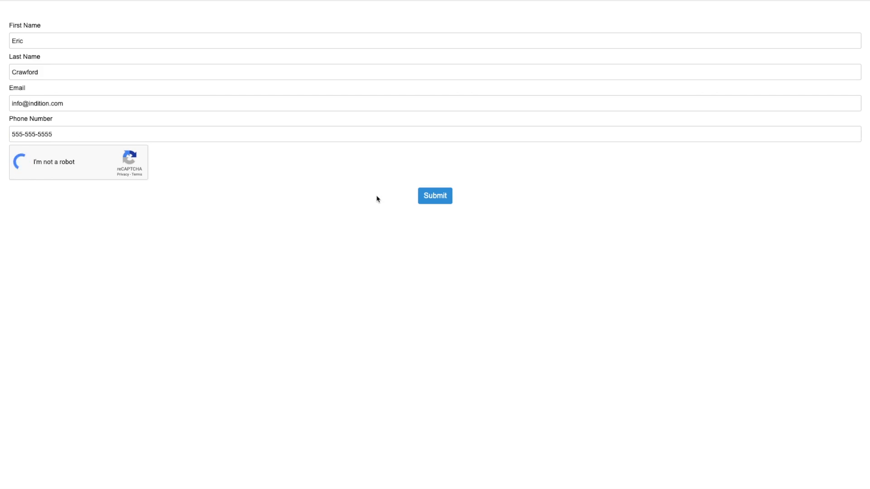
Step: Submit the test entry and confirm the URL is indition.com/home with firstname and ln parameters
click(438, 197)
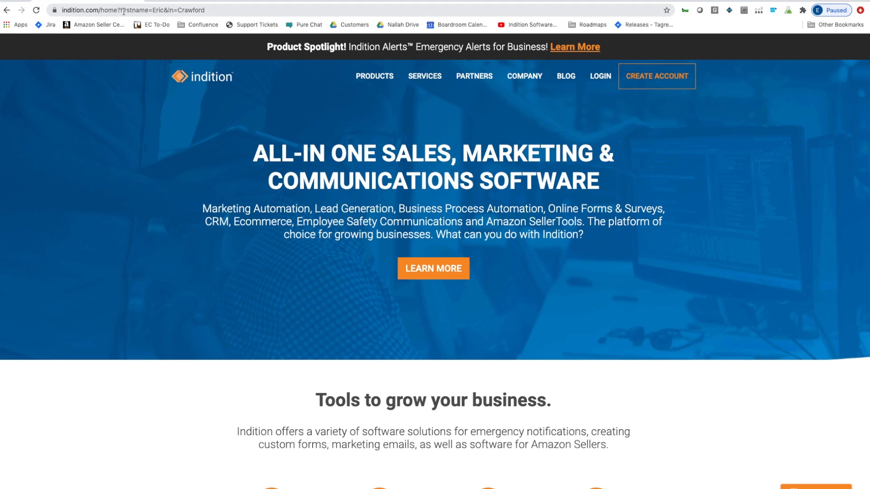
click(209, 10)
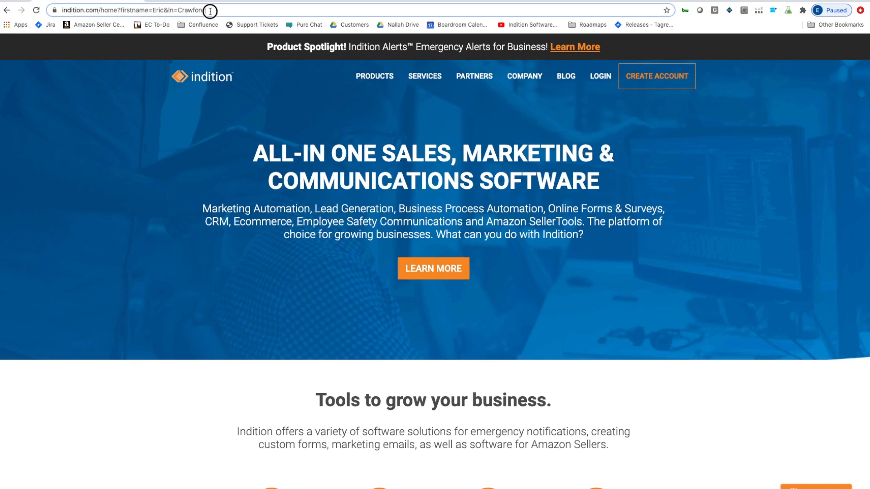
click(147, 11)
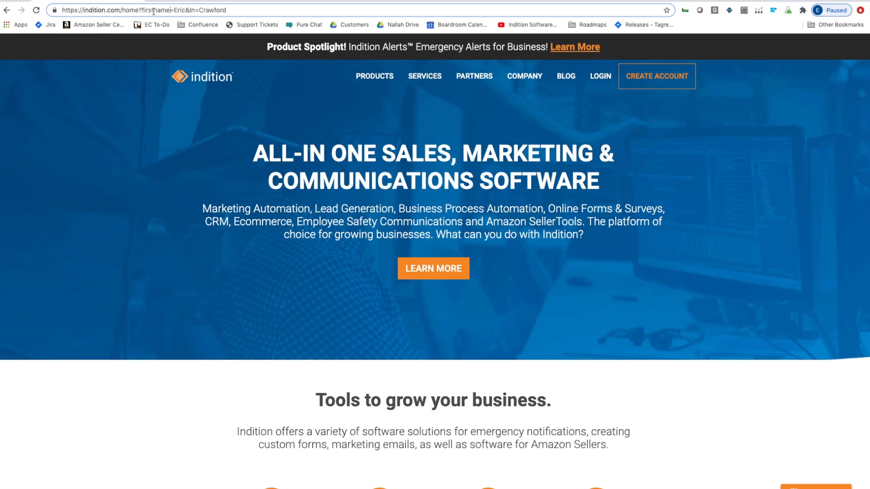